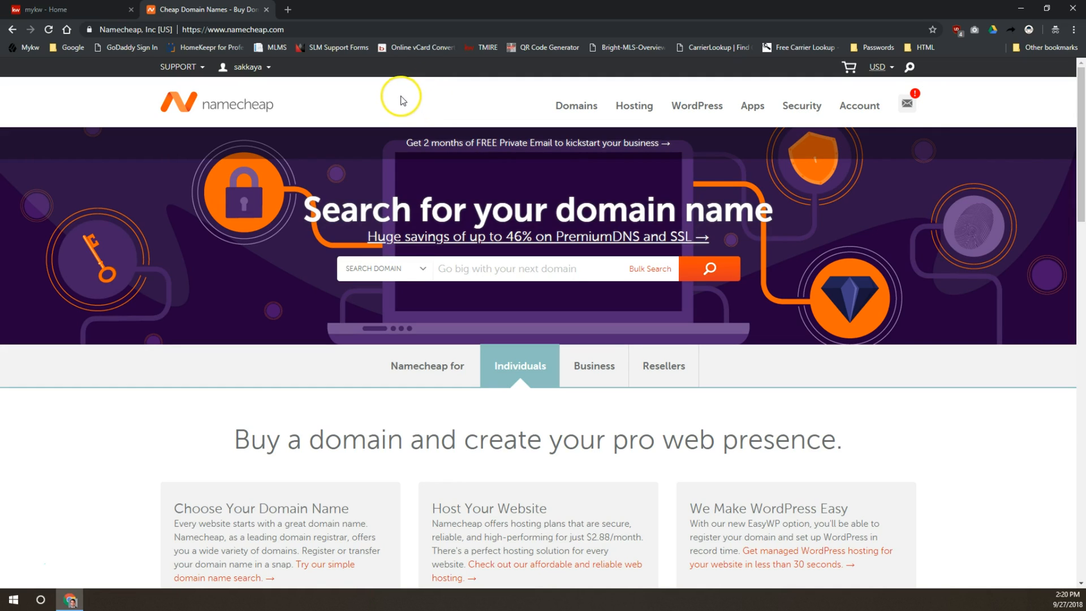
- Open the Advanced DNS settings of akkayarealty.com from the account's domain list
mouse_move(270, 67)
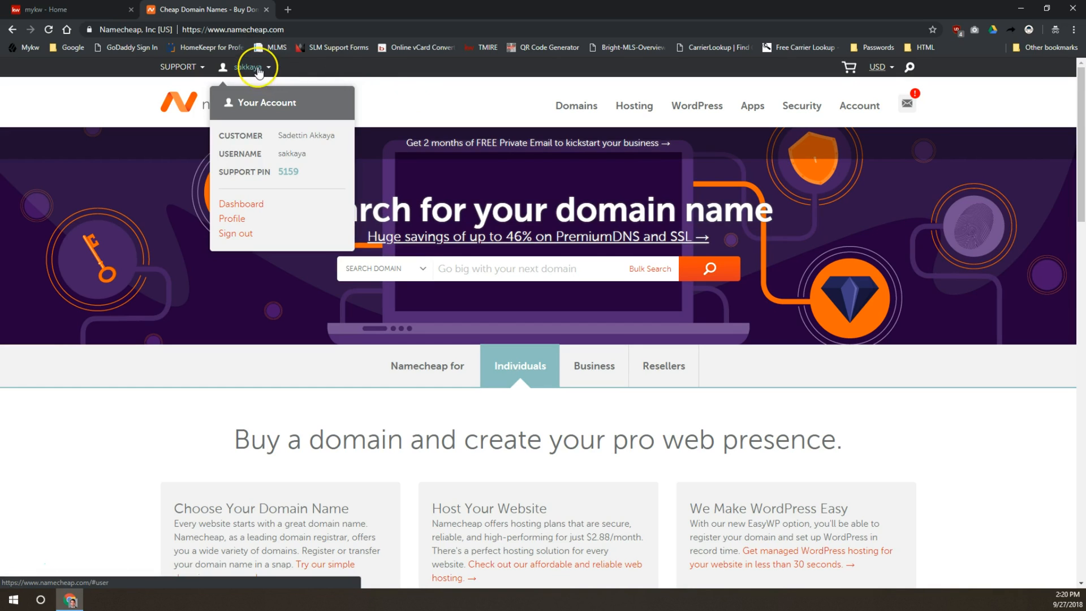
left_click(242, 203)
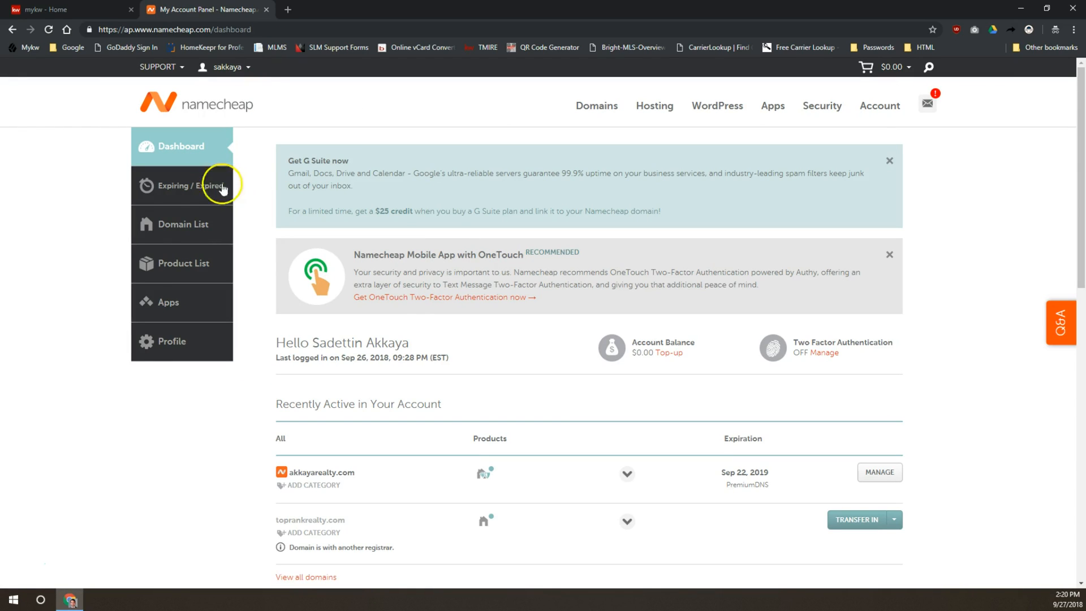
left_click(171, 227)
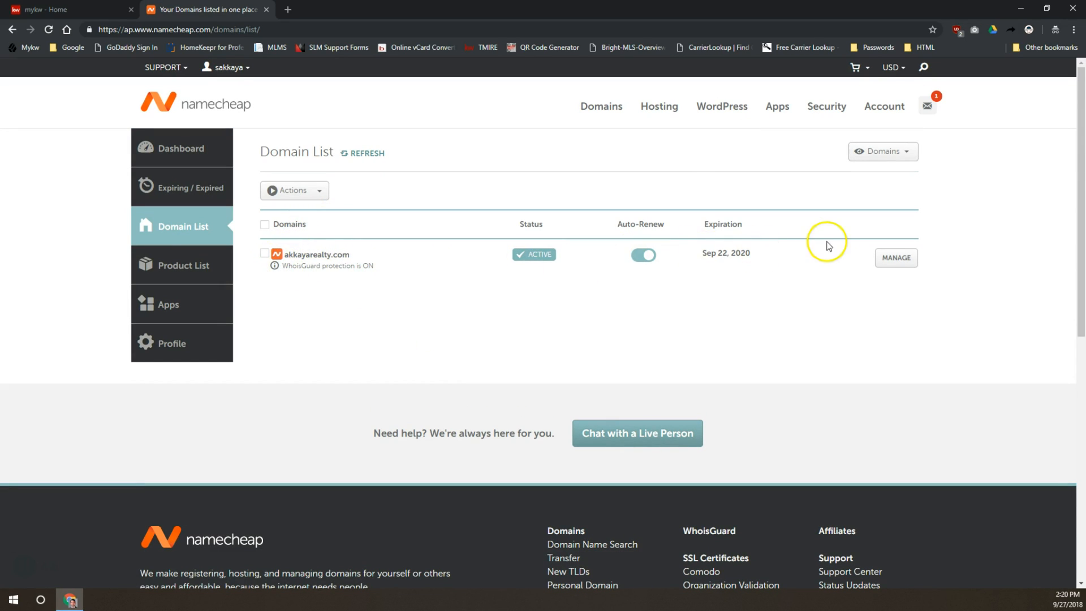
left_click(899, 259)
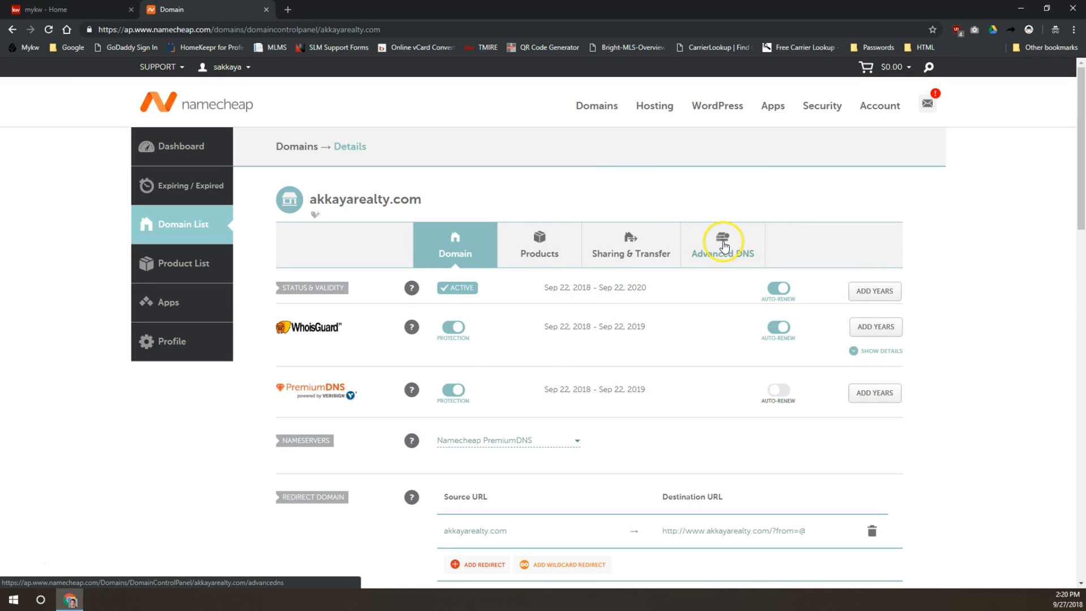
left_click(723, 244)
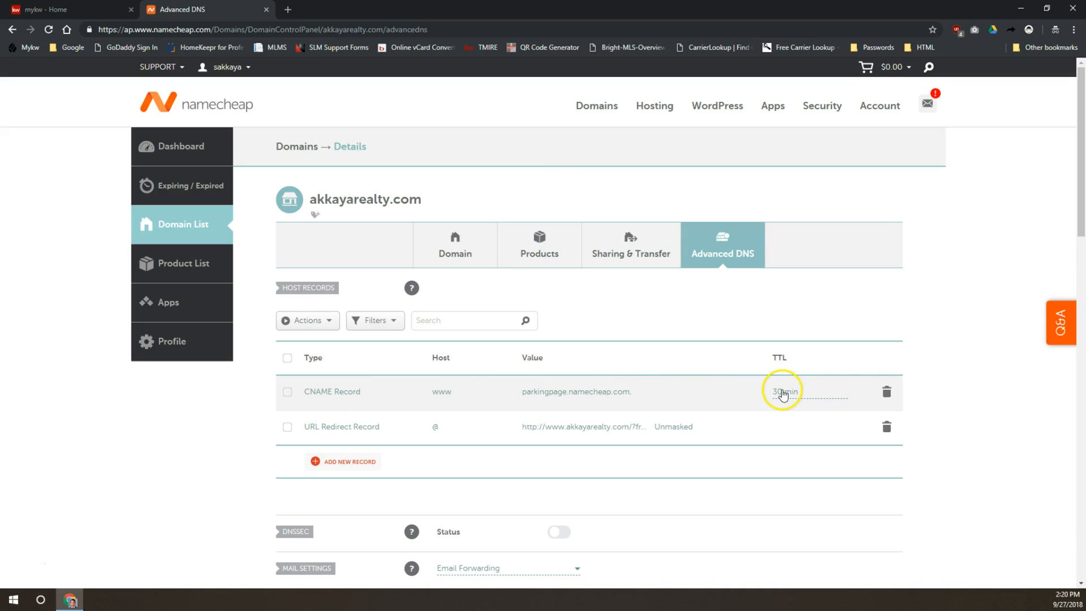
- Set the www CNAME record's value to domains.myrealestateplatform.com with a TTL of 60 min, and save it
left_click(622, 395)
key("ctrl+a")
type("@")
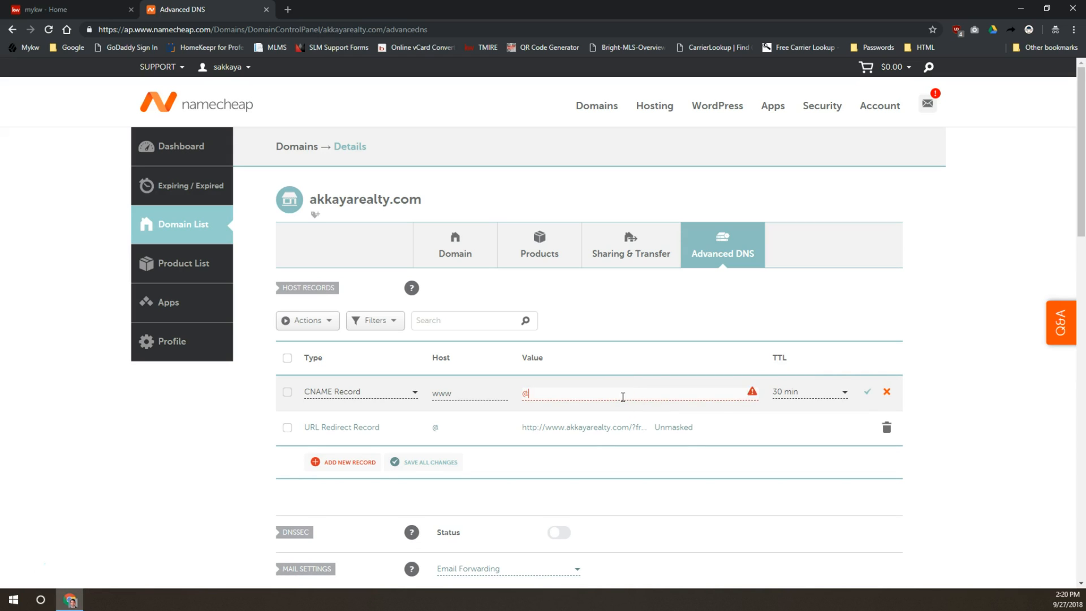
type("cname")
key("ctrl+a")
type("domains.myrealestateplatform.com")
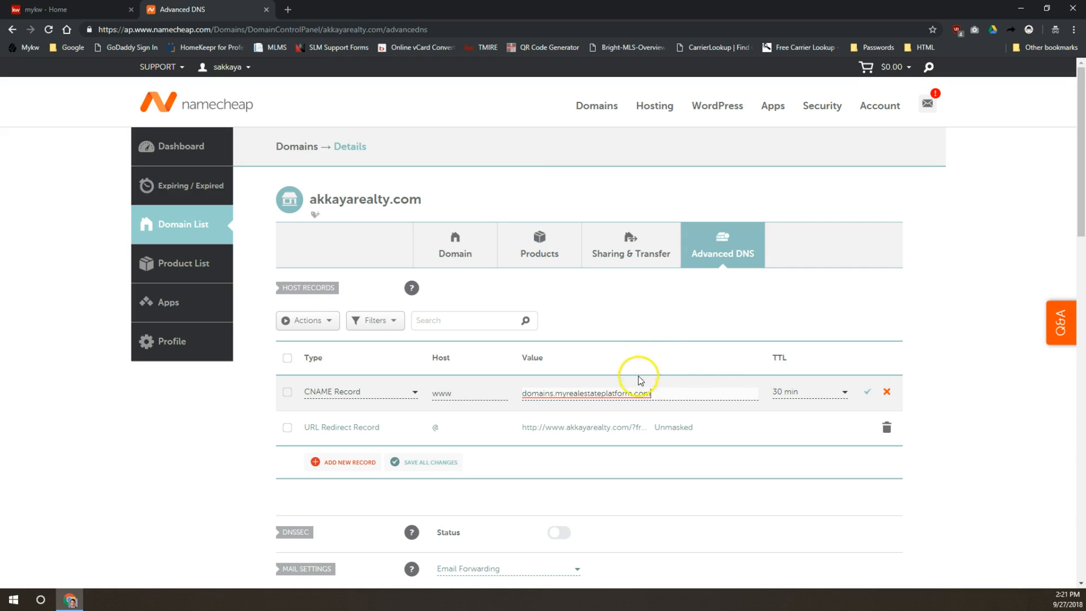
left_click(788, 392)
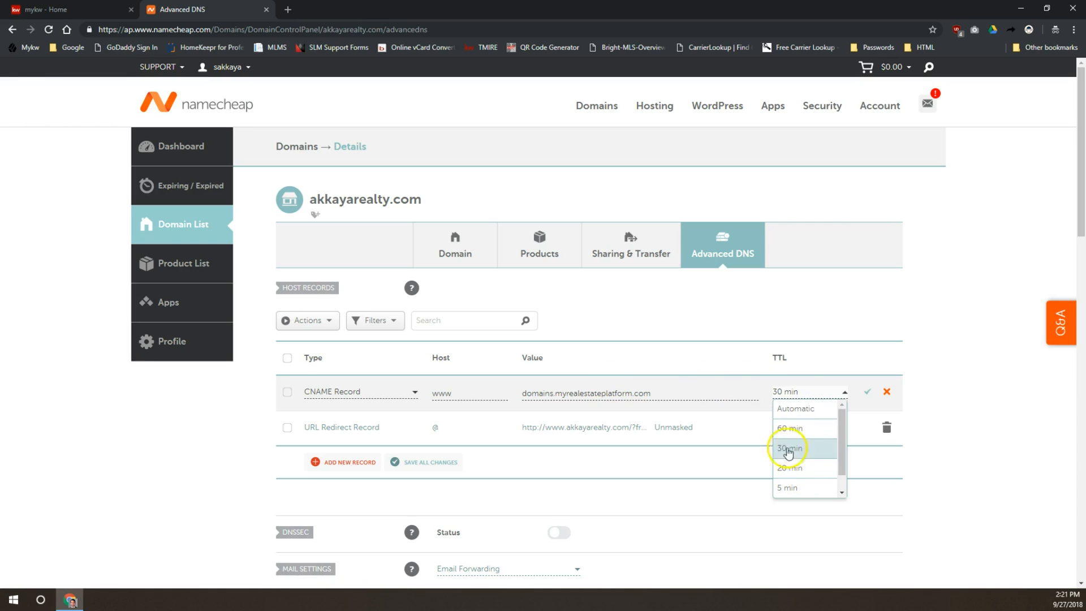
left_click(797, 431)
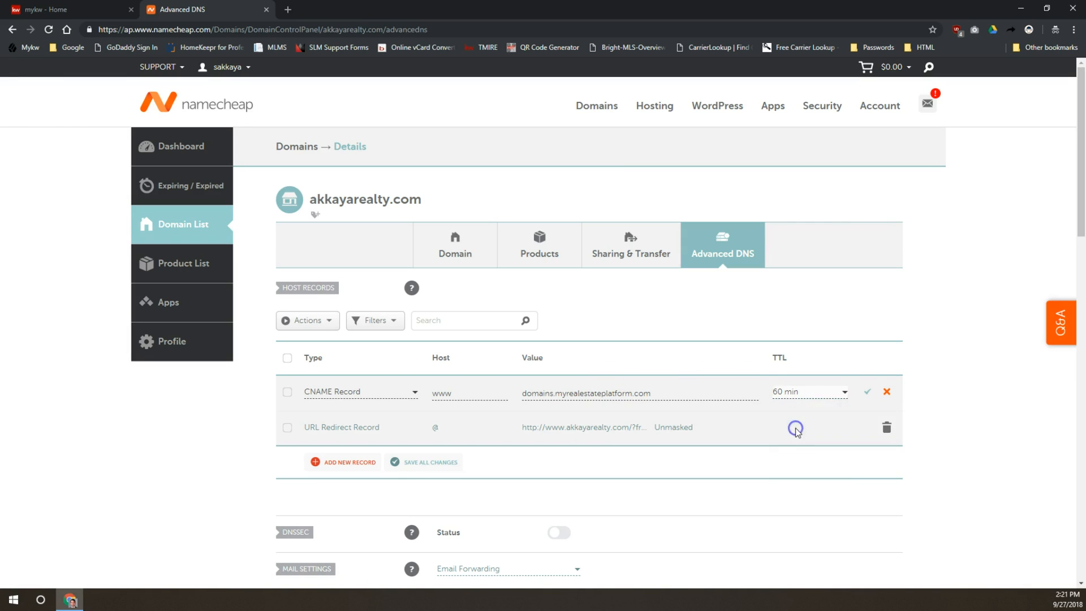
left_click(865, 394)
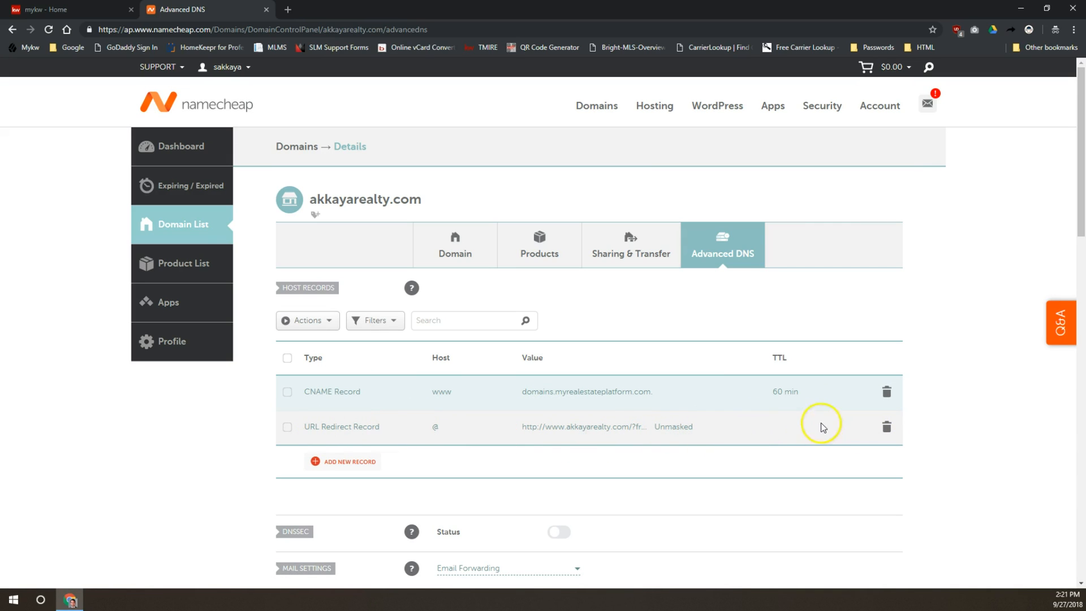
- Delete the URL Redirect record for host @ from the host records
left_click(888, 427)
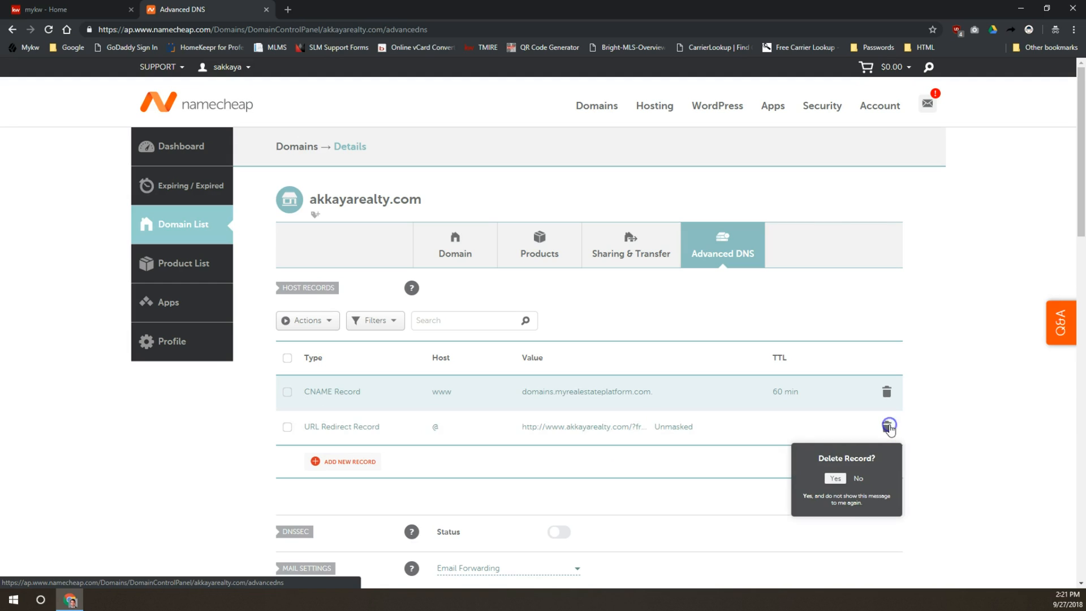
left_click(835, 484)
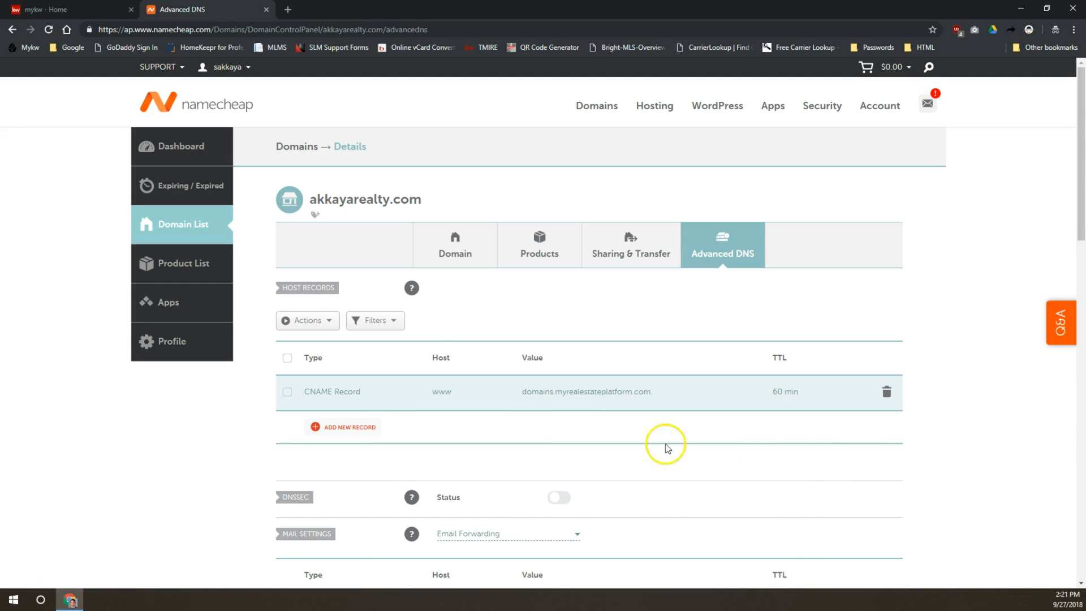
- Add and save an A record with host @, IP address 184.169.141.142 and a TTL of 60 min
left_click(357, 430)
left_click(333, 253)
left_click(464, 239)
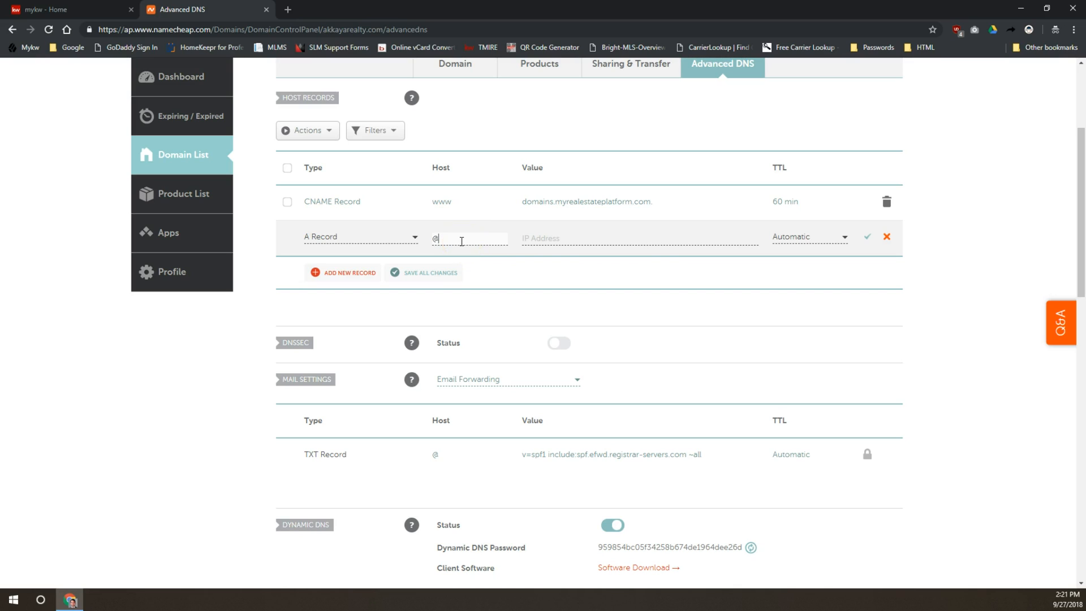
left_click(557, 237)
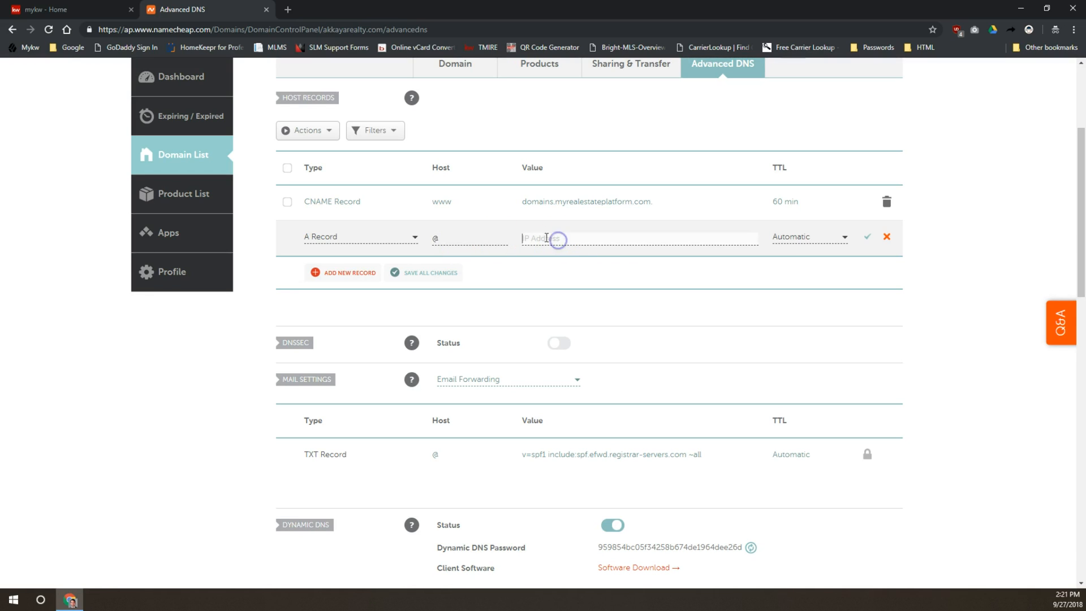
type("184.169.141.142")
left_click(561, 219)
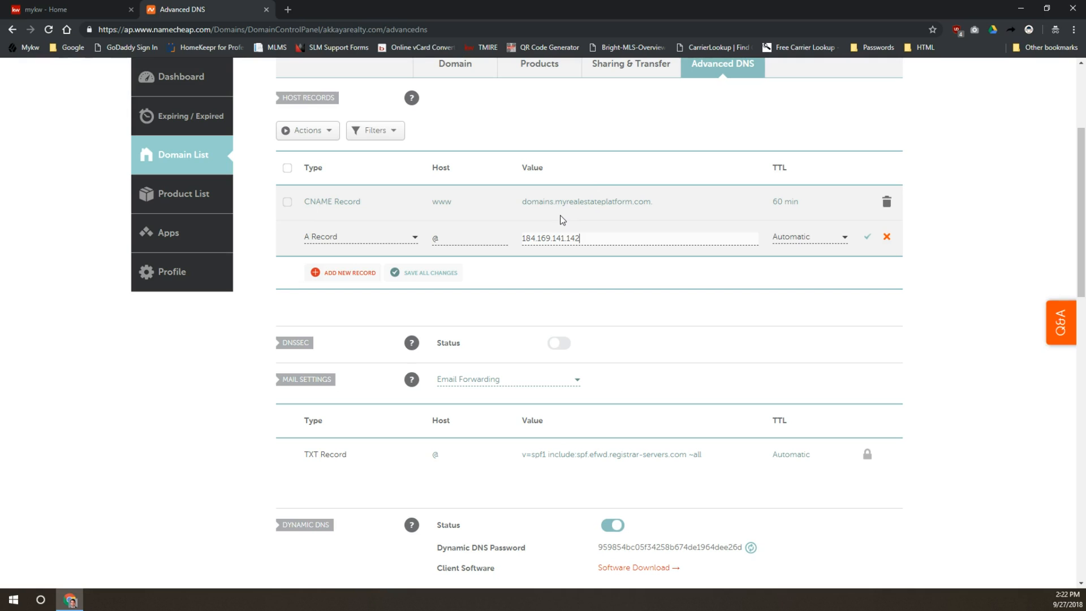
left_click(784, 236)
left_click(791, 276)
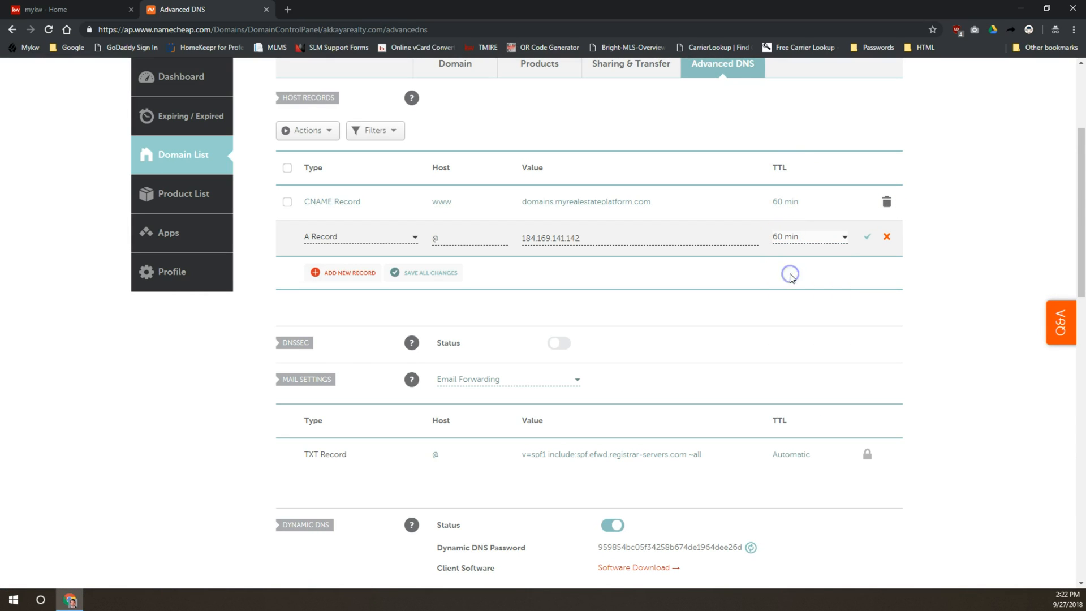
left_click(868, 241)
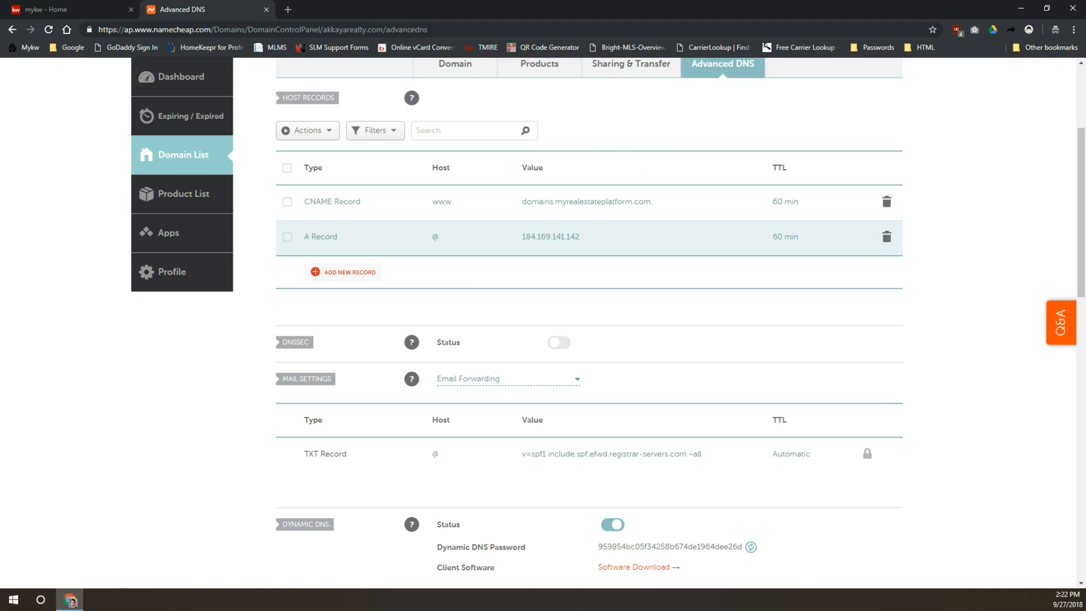
- Switch to the mykw intranet and open the agent website's Placester dashboard through KW Websites
left_click(40, 9)
mouse_move(270, 212)
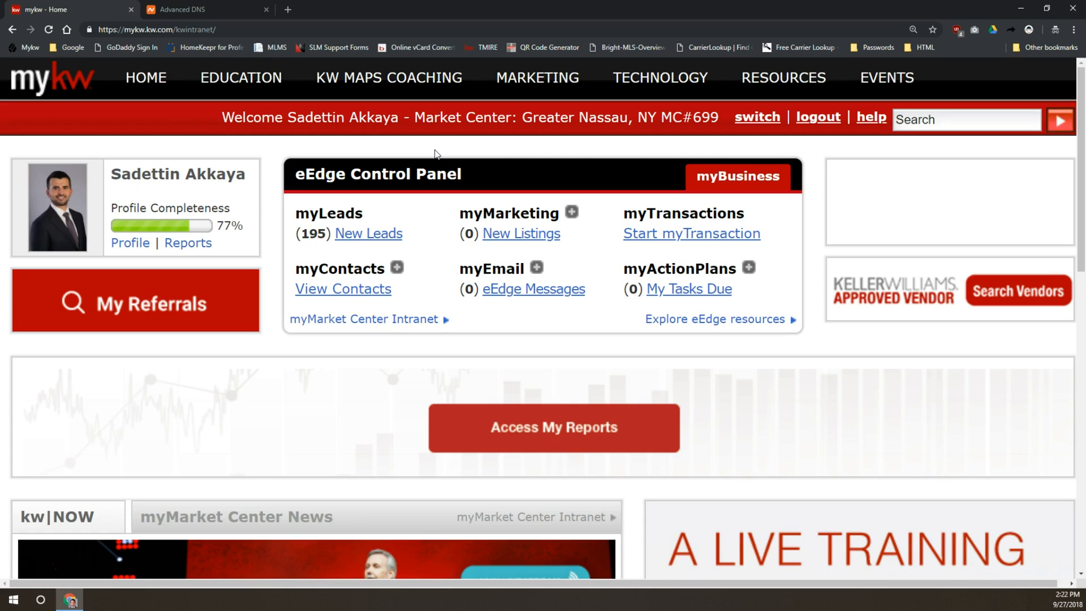
mouse_move(662, 95)
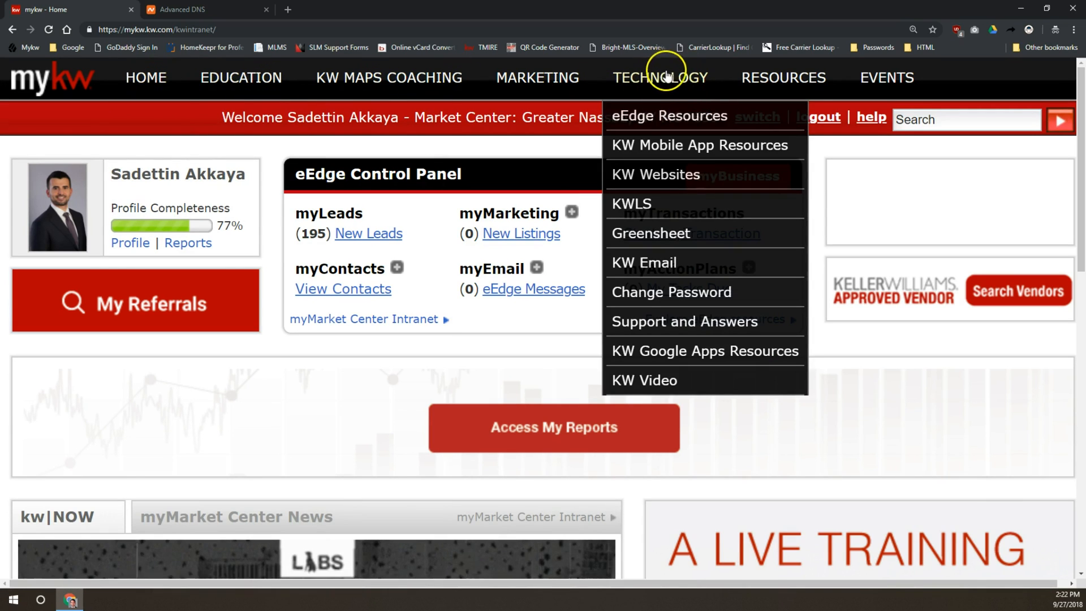
left_click(661, 176)
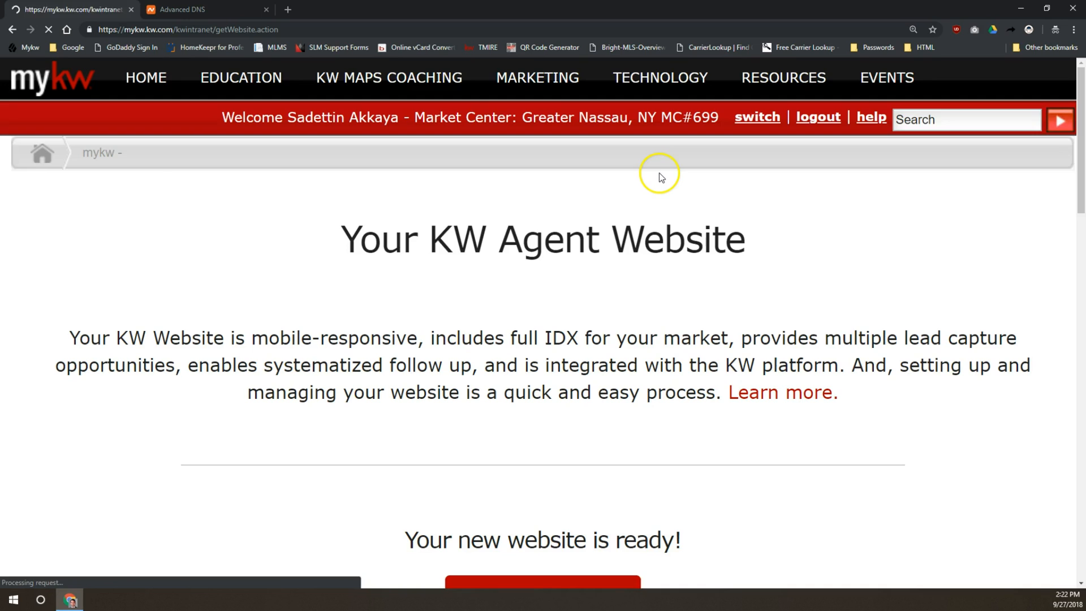
scroll(590, 277, "down", 2)
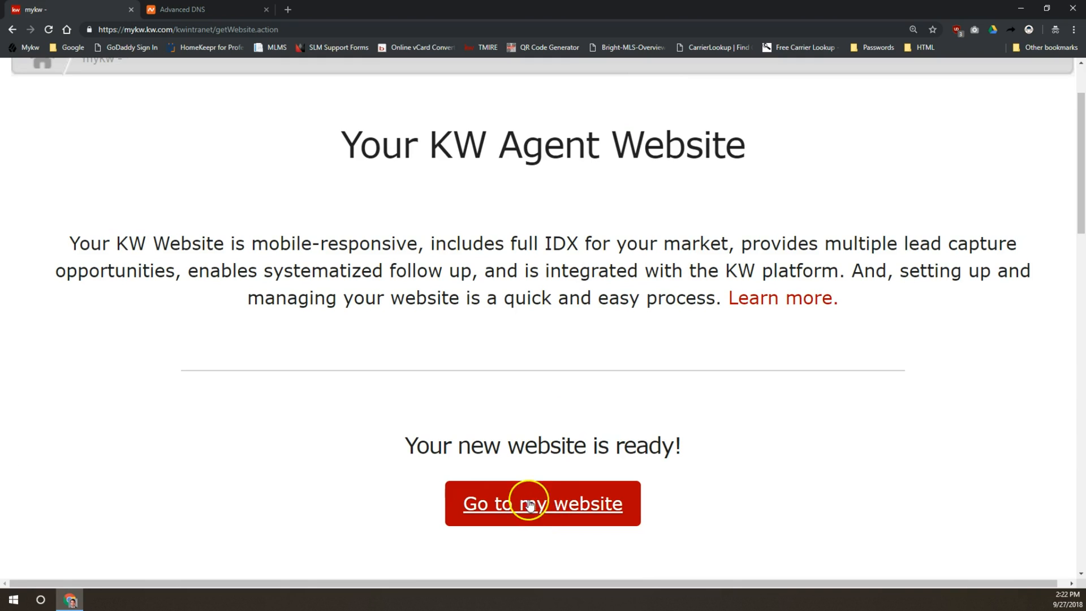
left_click(559, 504)
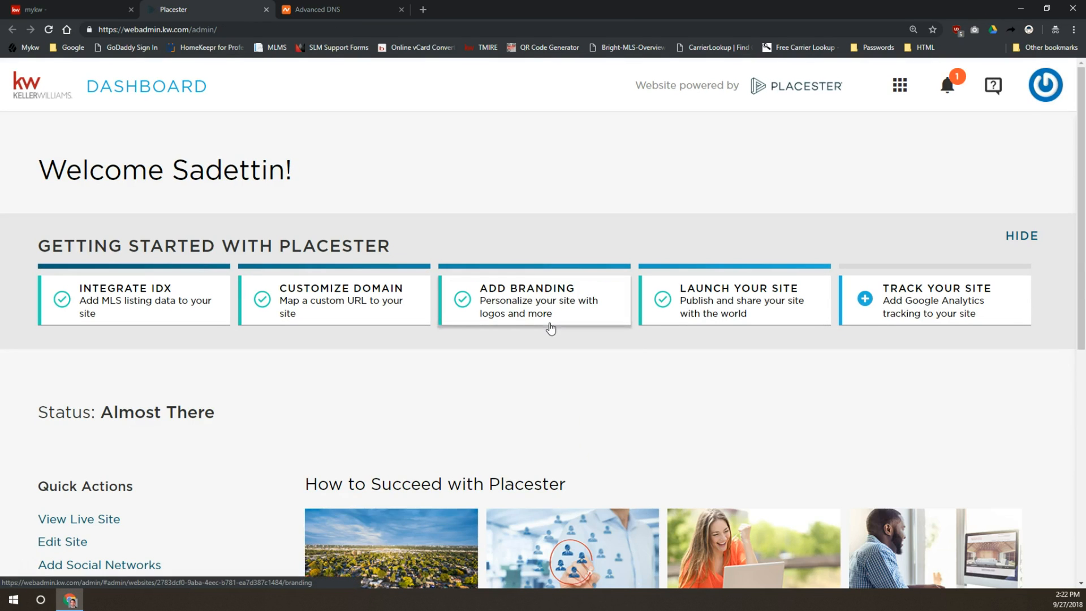
- Open the Custom Domain settings while editing the agent site
scroll(234, 235, "down", 2)
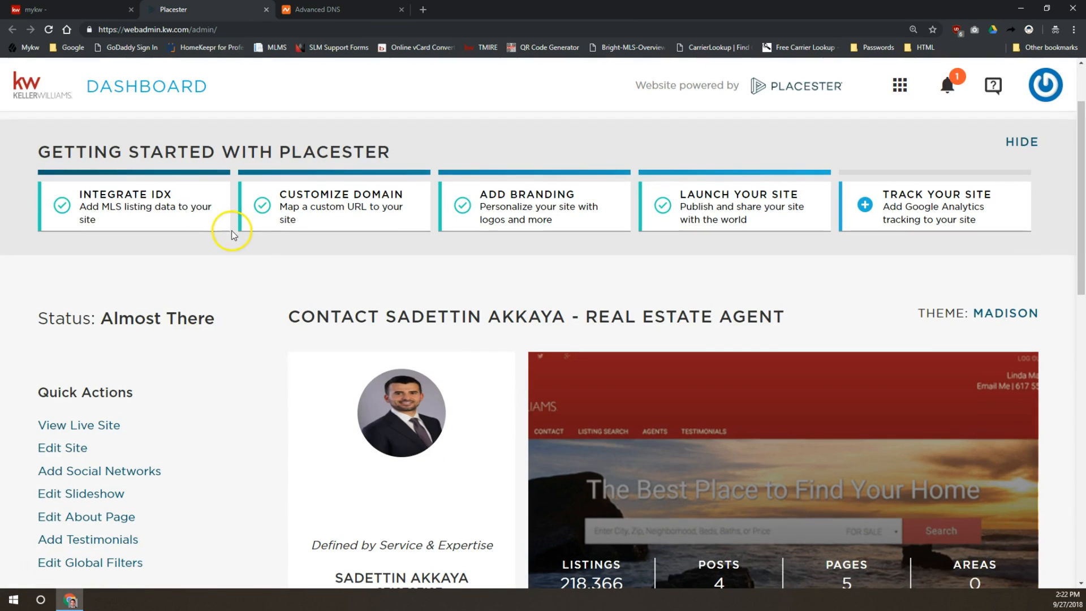
left_click_drag(17, 383, 129, 394)
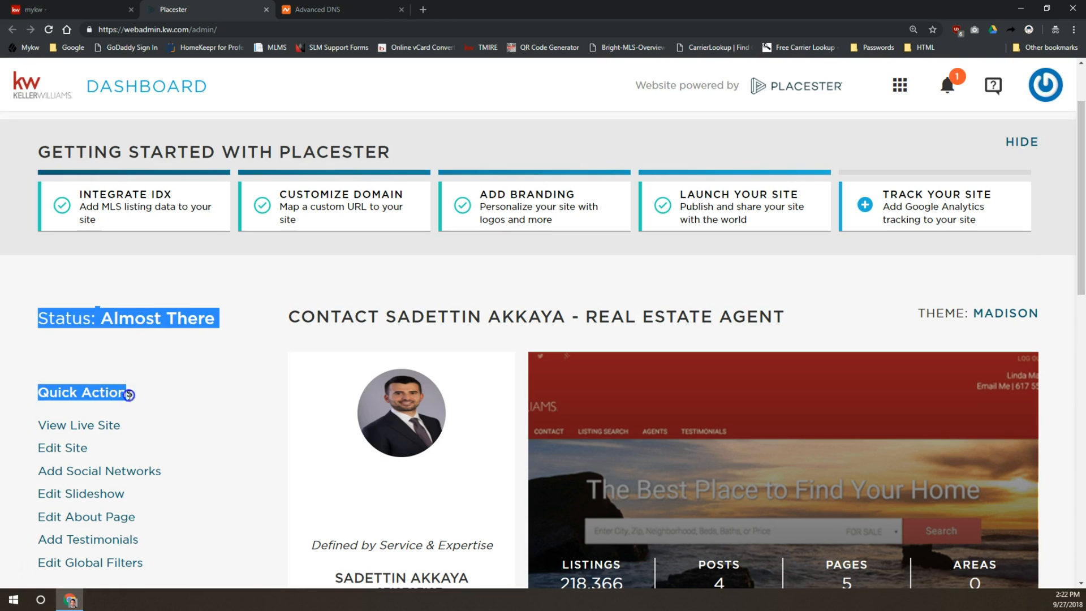
left_click(129, 394)
left_click(65, 449)
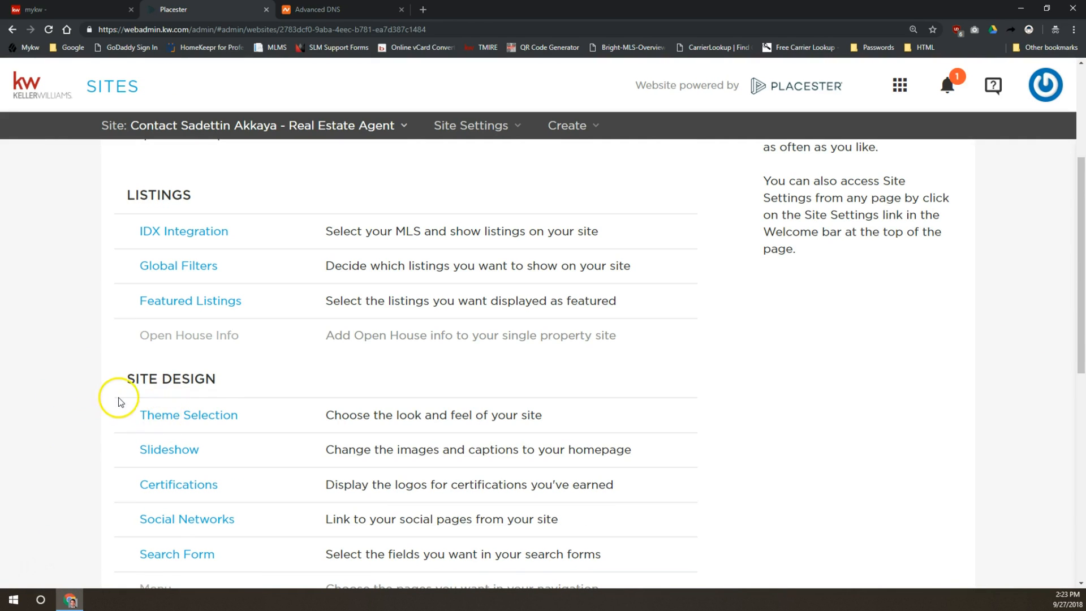
scroll(119, 403, "down", 9)
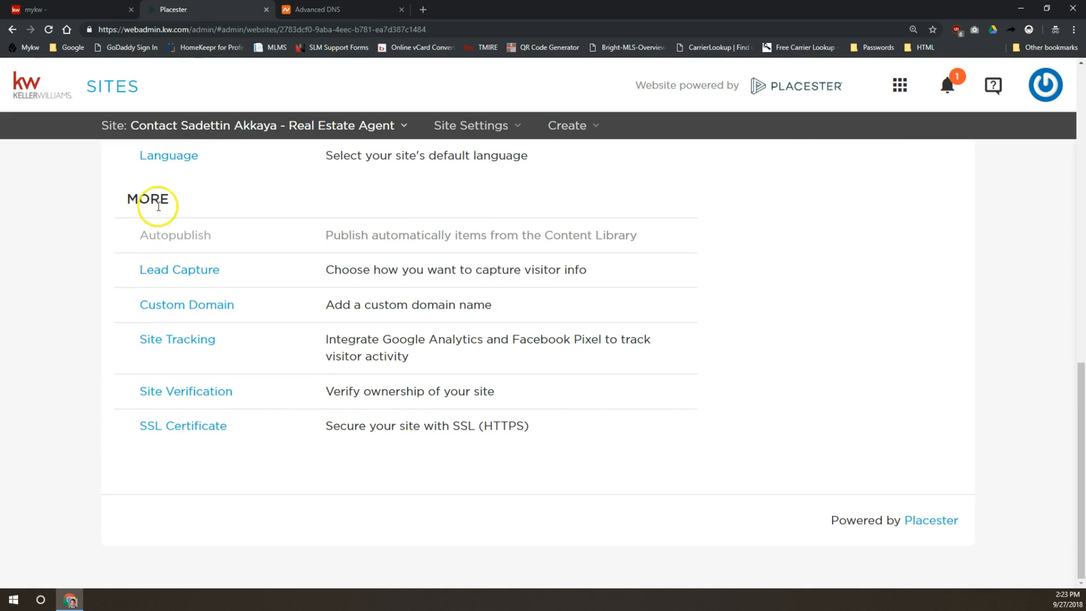
left_click_drag(126, 198, 167, 200)
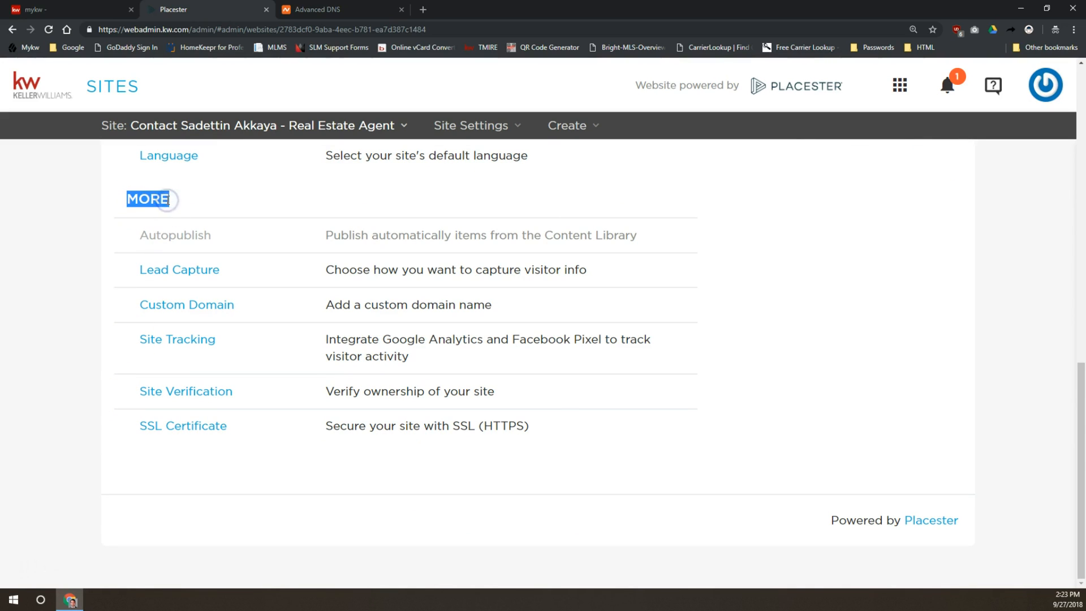
left_click(184, 308)
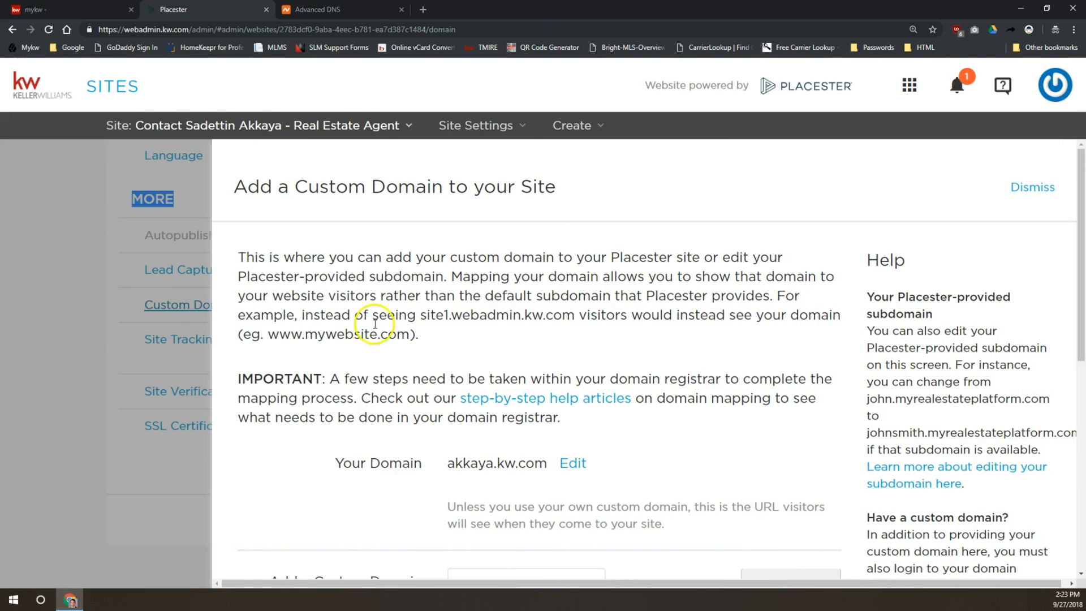
scroll(426, 344, "down", 2)
left_click(503, 482)
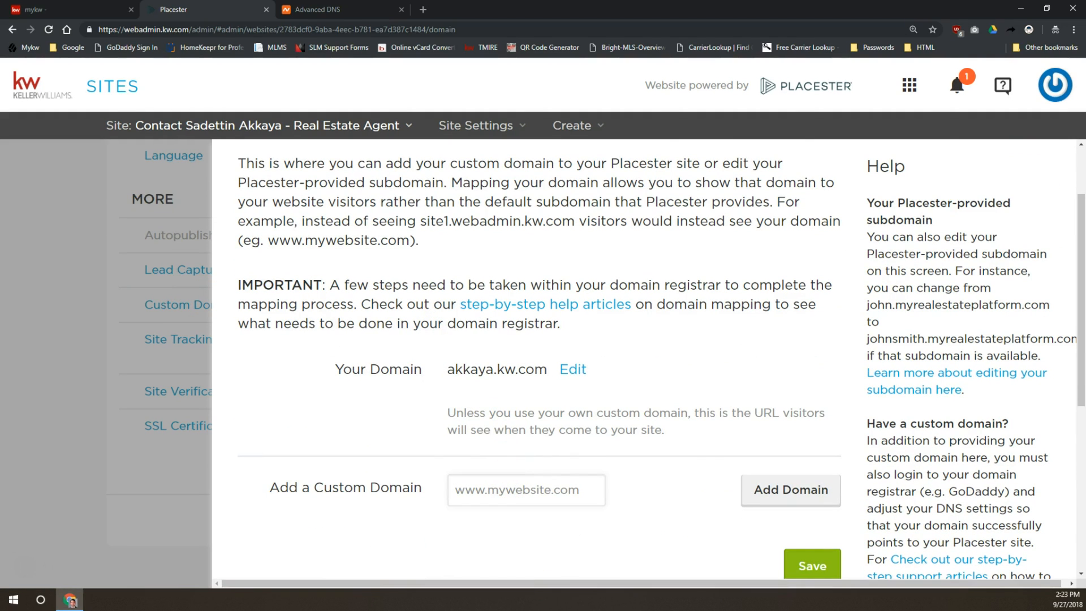
key("alt+Tab")
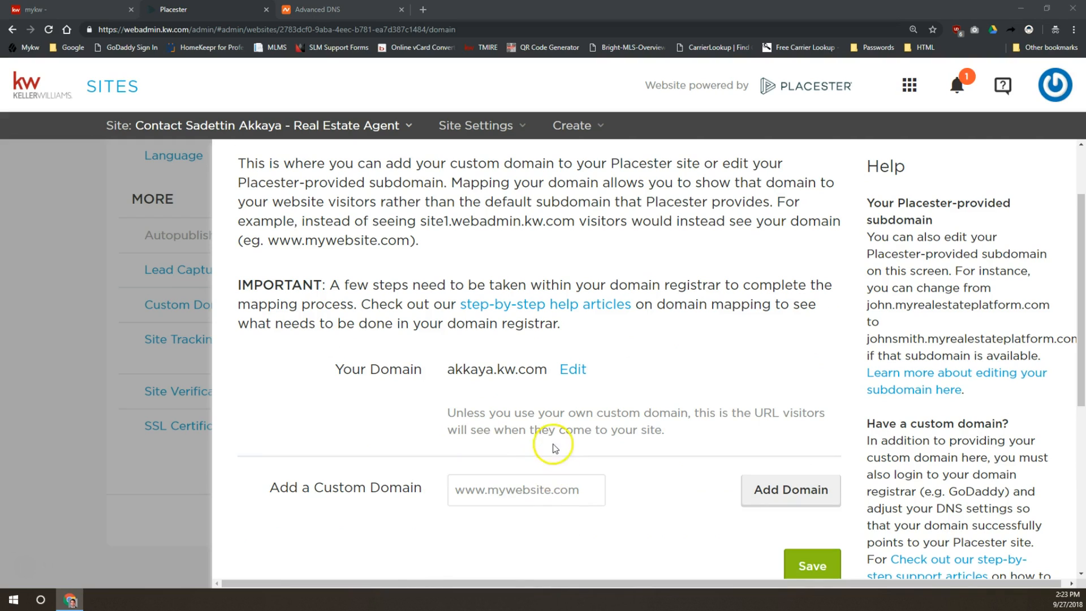
left_click(542, 490)
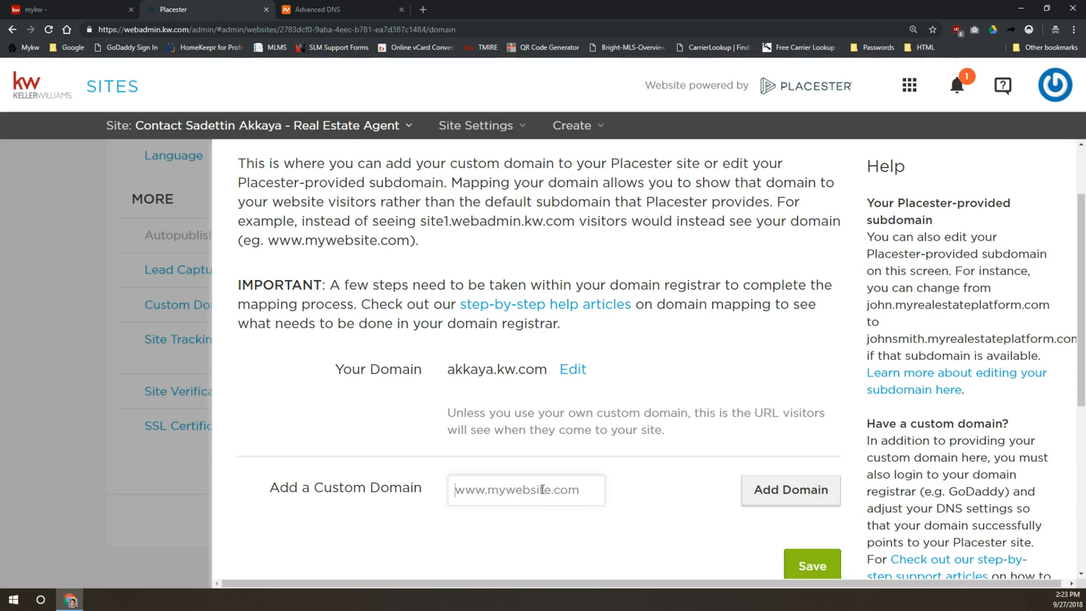
type("www.")
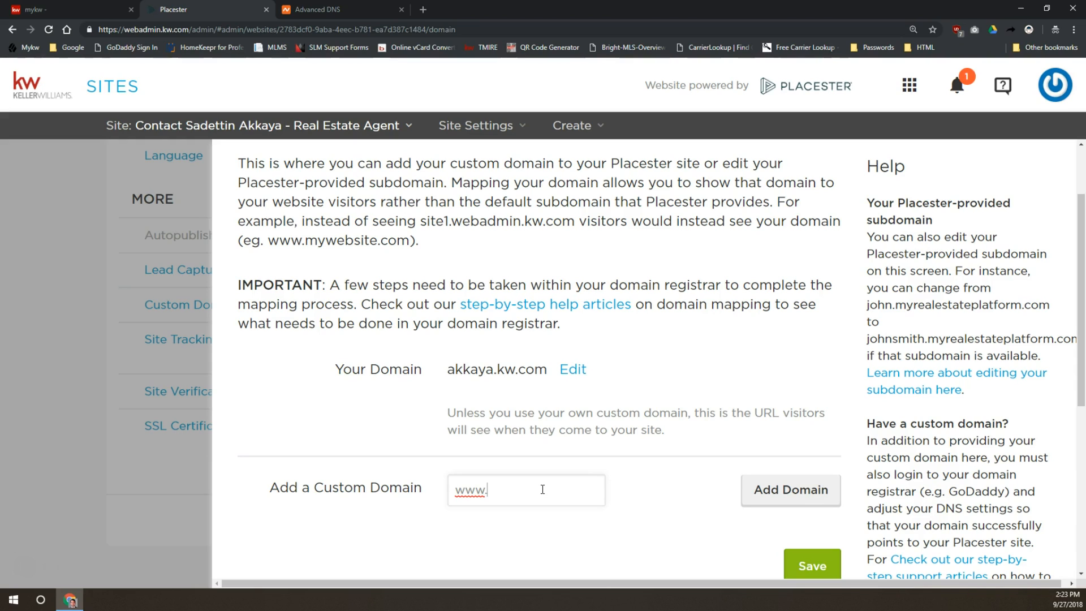
type("akkayarealty.com")
left_click(783, 490)
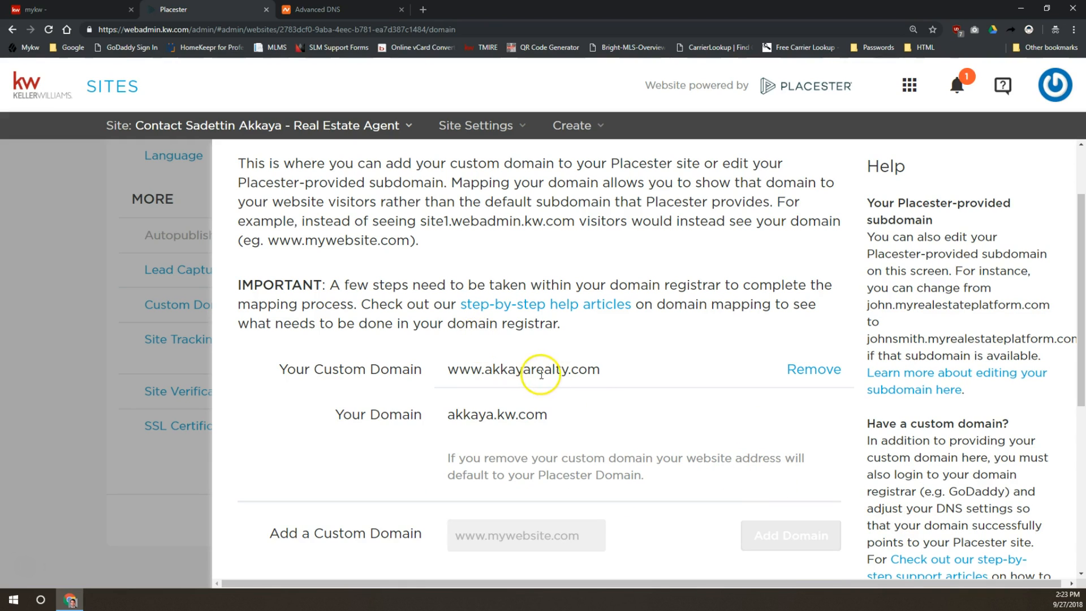
- Save the custom domain settings and open the live site
left_click_drag(533, 369, 574, 370)
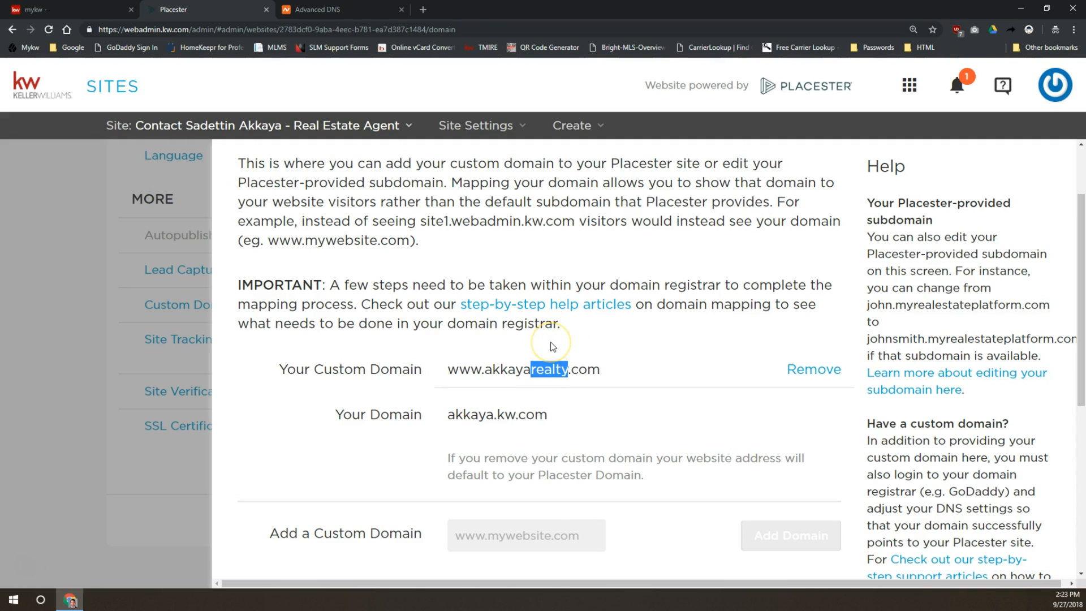
left_click(553, 346)
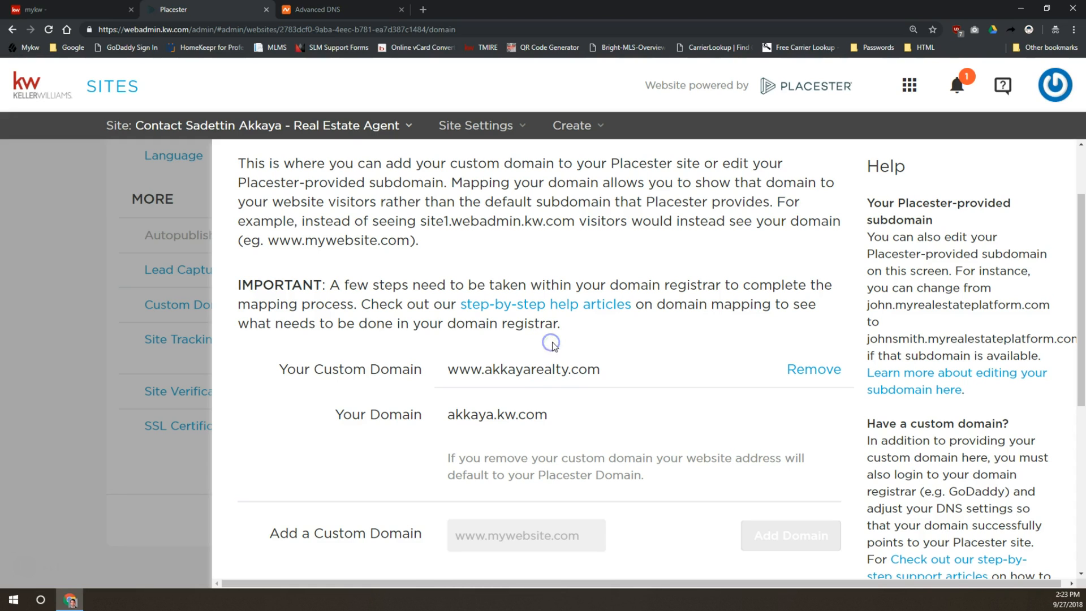
scroll(779, 403, "down", 2)
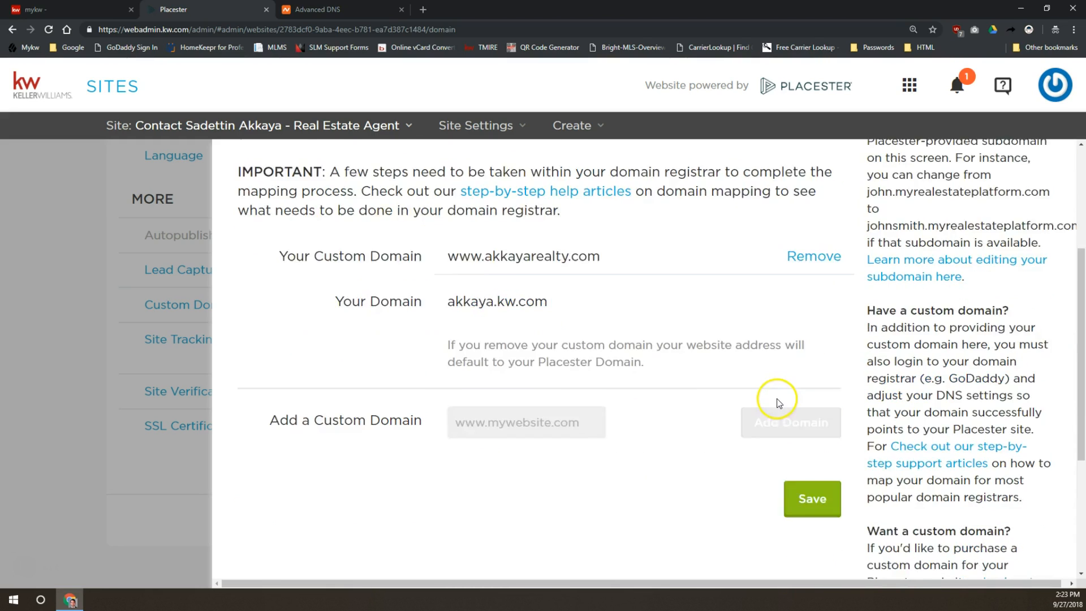
scroll(792, 413, "down", 1)
left_click(813, 425)
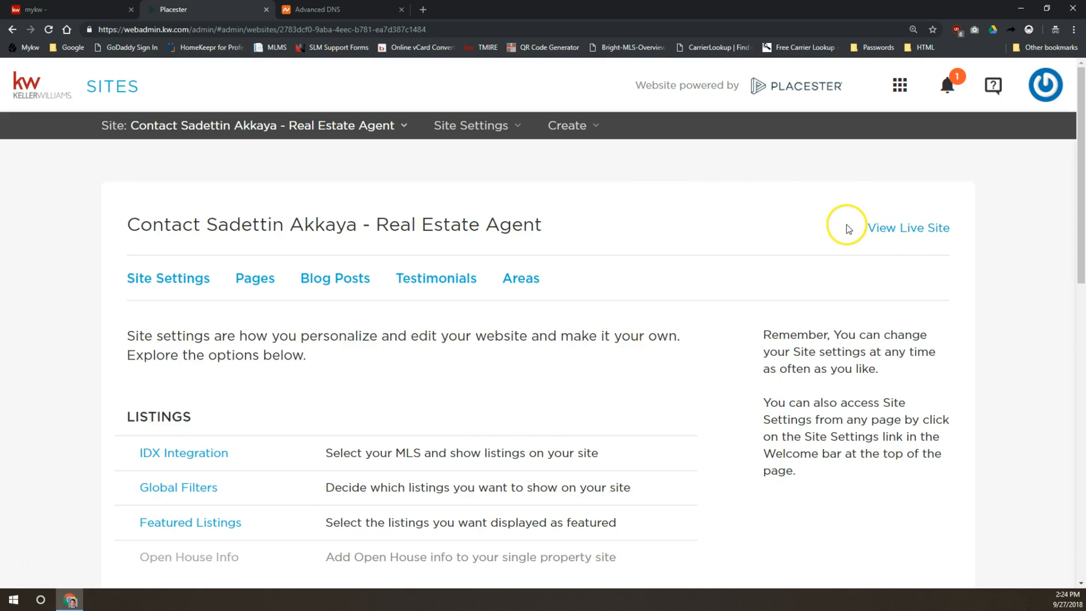
left_click(921, 229)
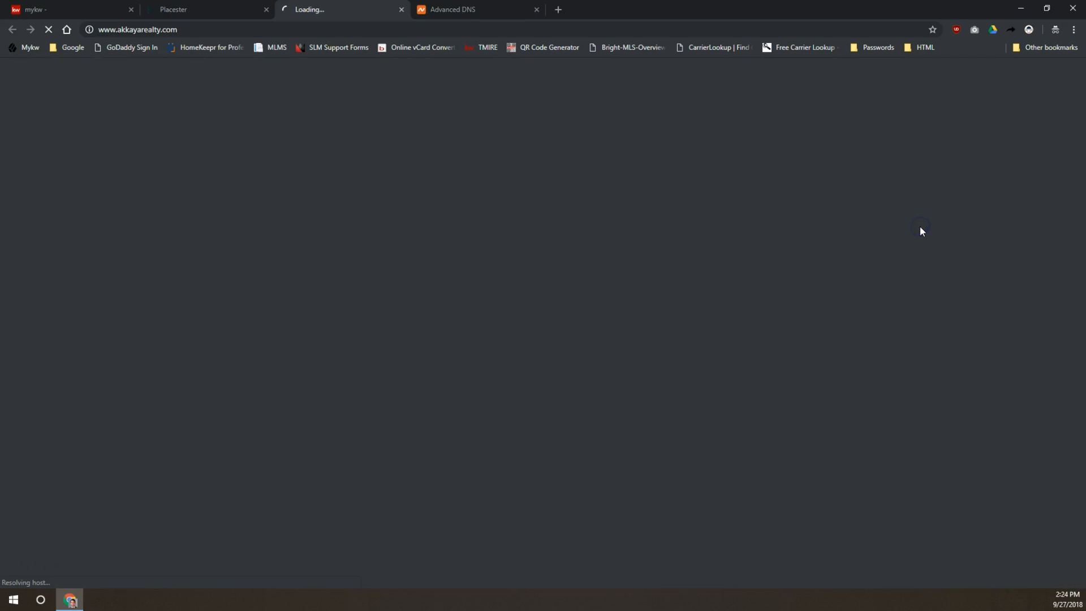